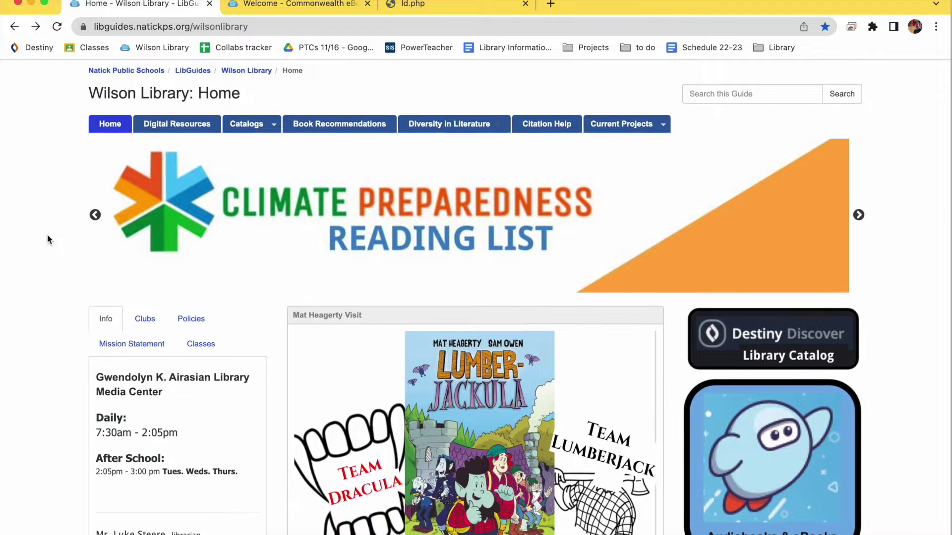
scroll(48, 240, down, 1)
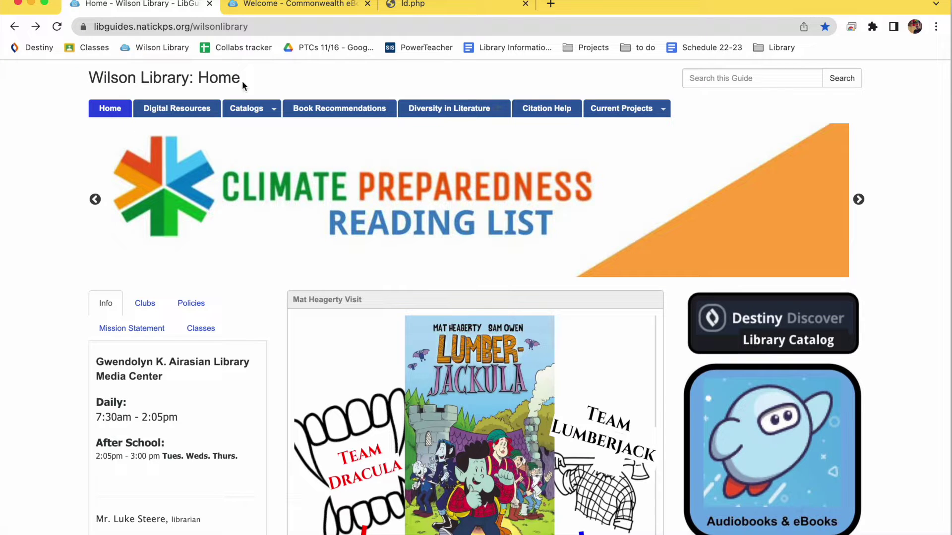
Sign in through Natick Public Schools with the school Google account and show the profile's linked libraries.
click(767, 446)
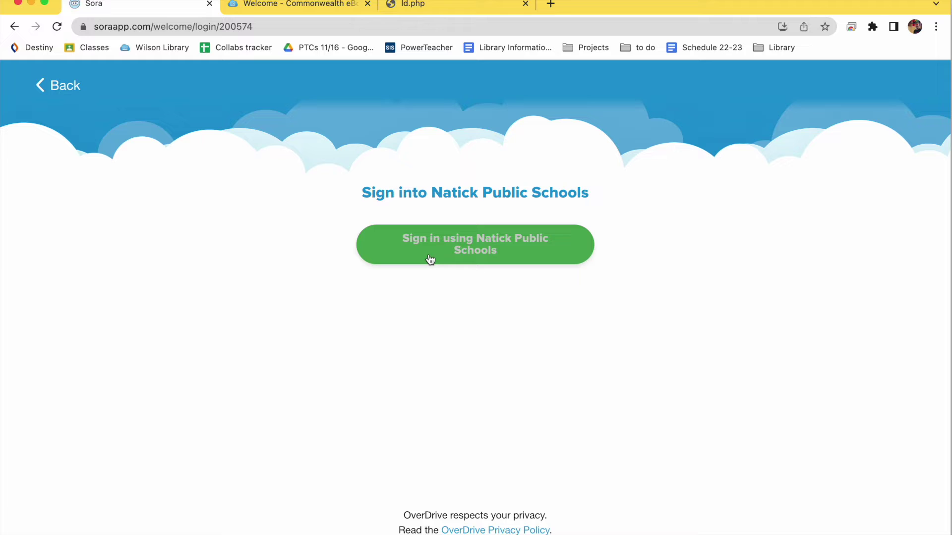
click(431, 259)
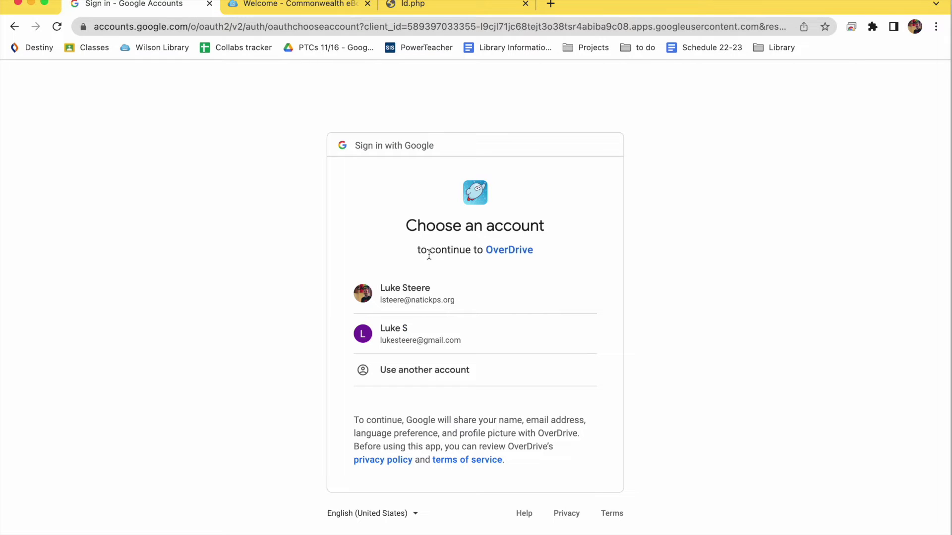
click(417, 298)
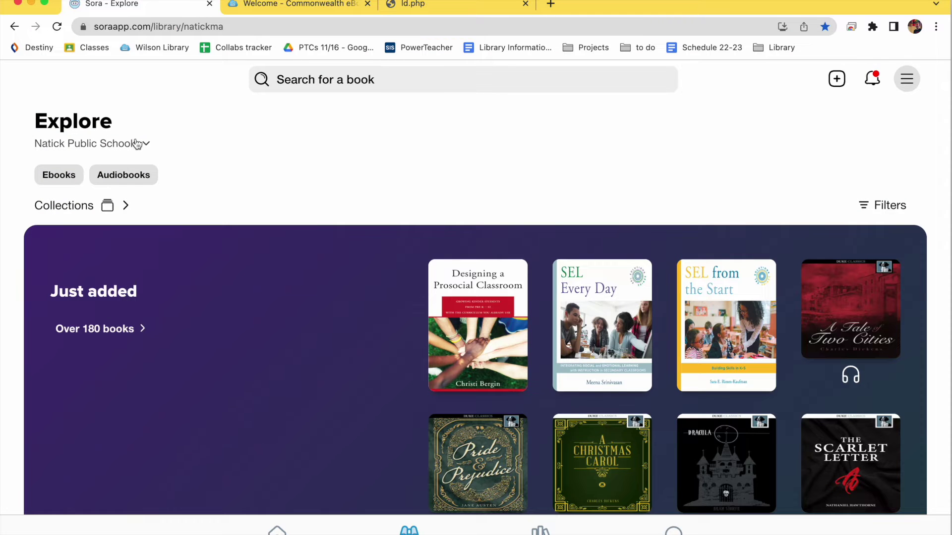
click(913, 86)
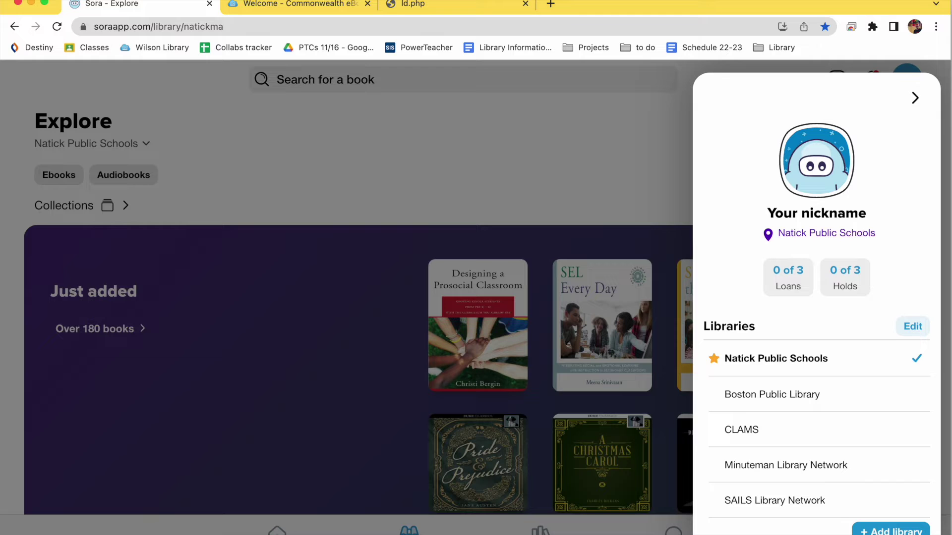
Choose '+ Add library' in the profile to reach the Find your library search page.
click(892, 531)
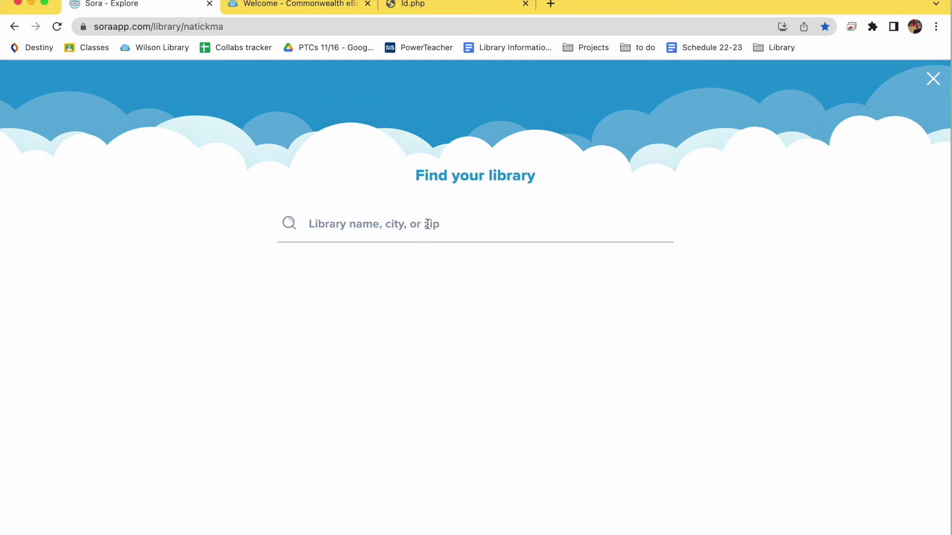
Find 'MLS', pick the Commonwealth eBook Collection, and sign in as Wilson Middle School with Google.
click(428, 224)
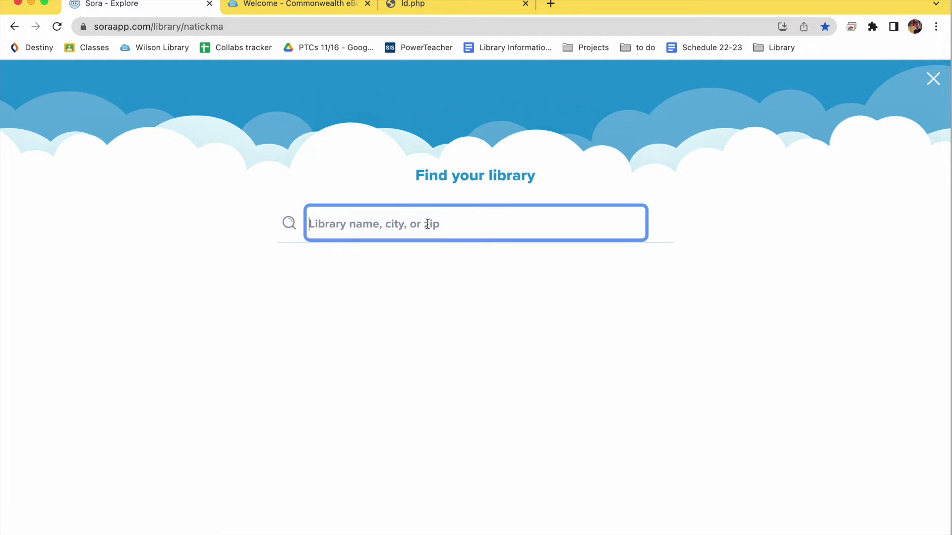
text(MLS)
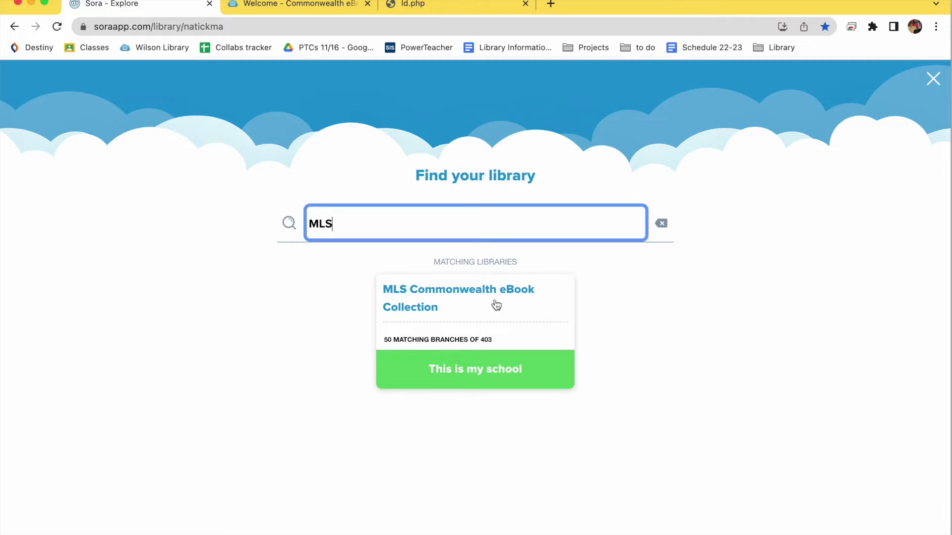
click(477, 374)
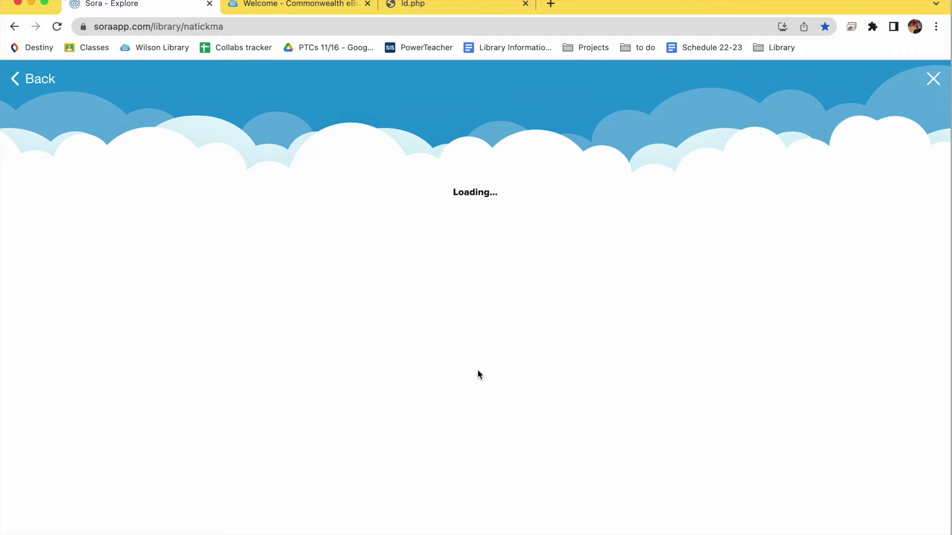
click(527, 231)
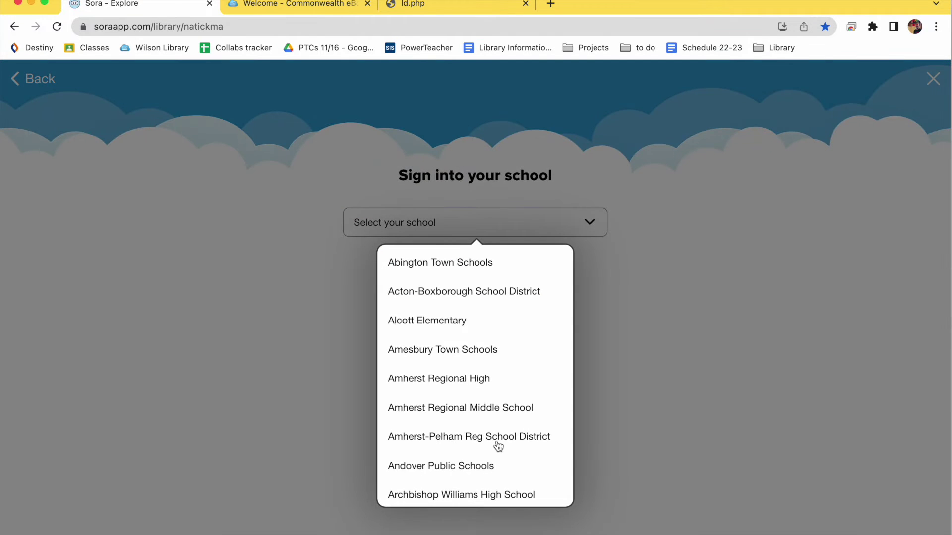
scroll(497, 447, down, 10)
scroll(497, 446, down, 10)
scroll(498, 447, down, 10)
scroll(498, 446, down, 10)
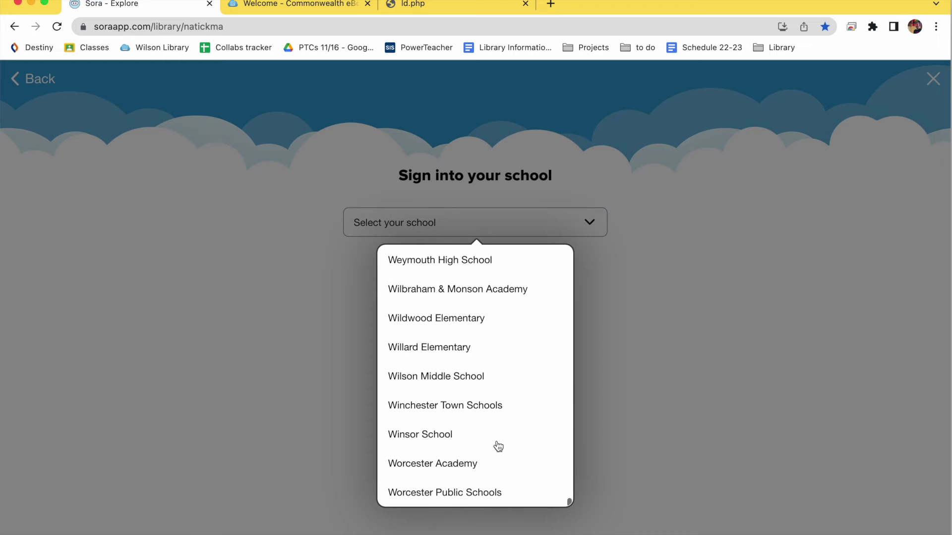
click(452, 377)
click(502, 291)
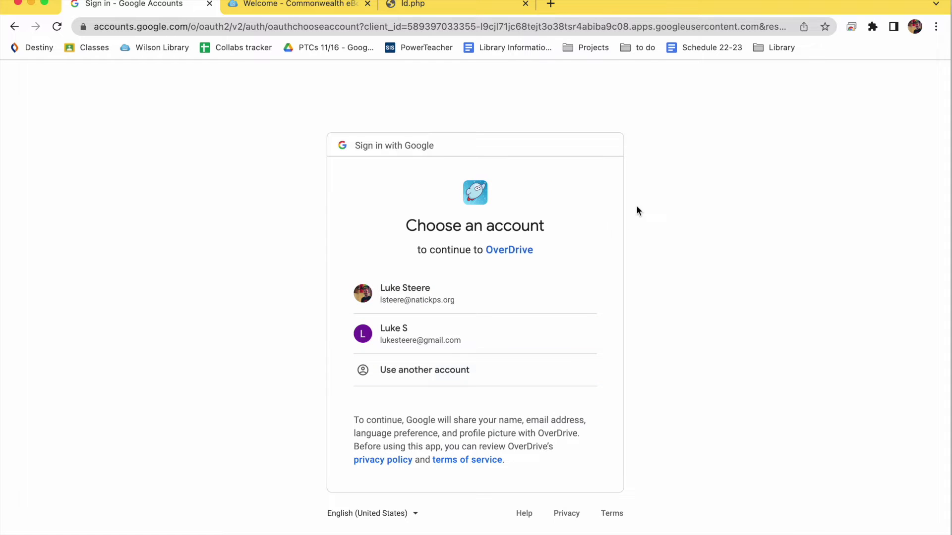
click(438, 298)
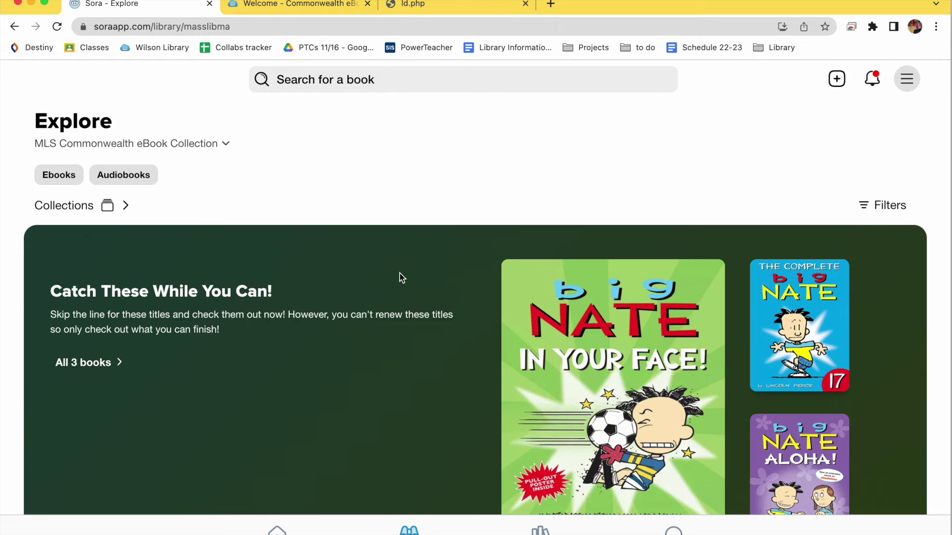
scroll(400, 277, down, 1)
scroll(399, 278, down, 1)
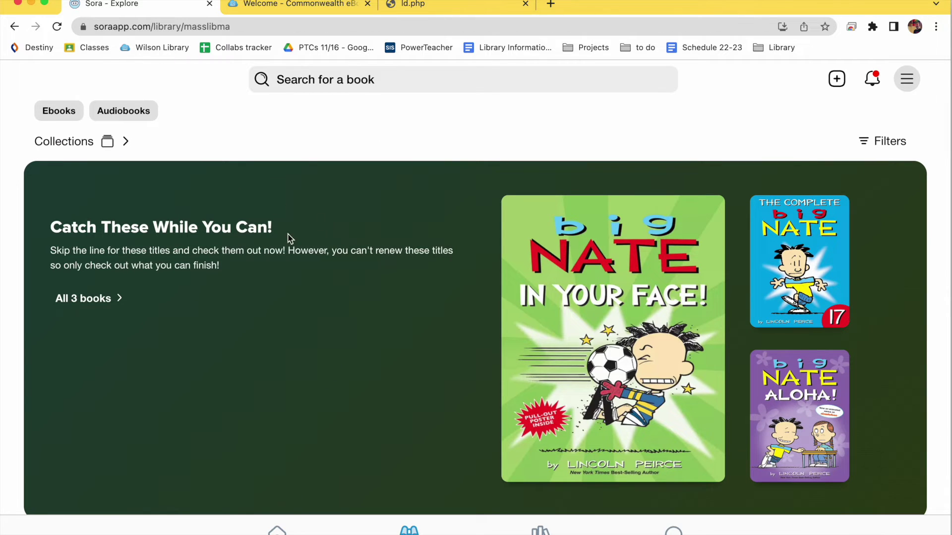
scroll(420, 300, up, 1)
scroll(276, 340, down, 2)
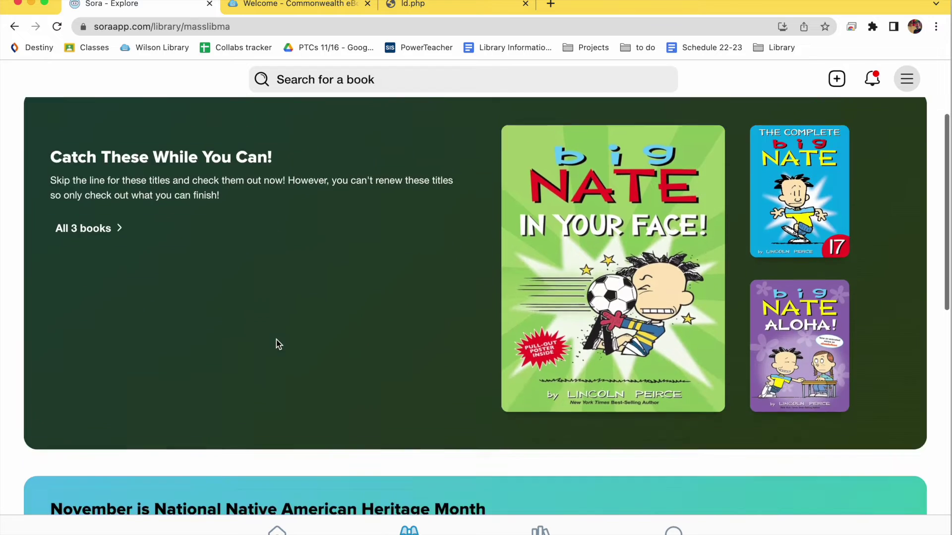
scroll(277, 342, down, 8)
scroll(275, 340, down, 1)
scroll(276, 340, up, 1)
scroll(276, 340, up, 10)
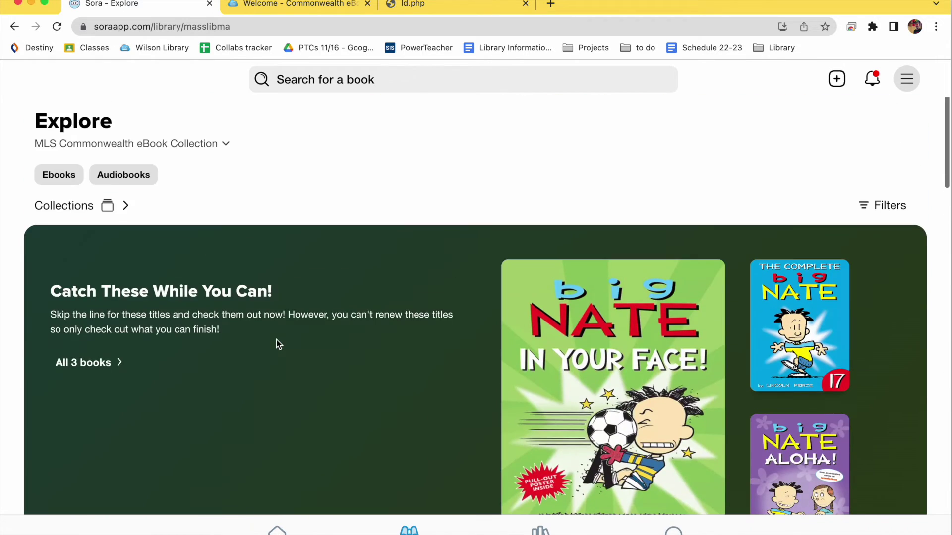
scroll(276, 340, down, 1)
scroll(276, 340, down, 1)
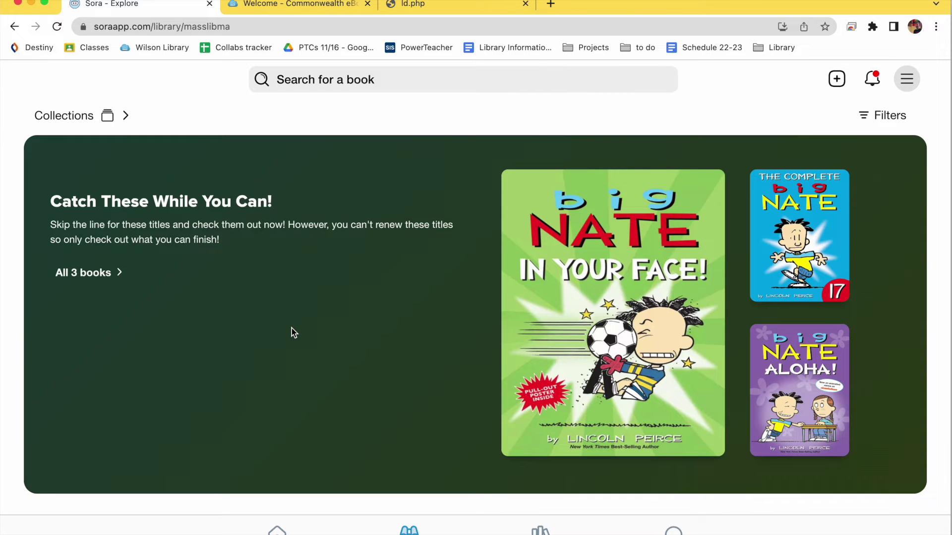
scroll(292, 333, down, 1)
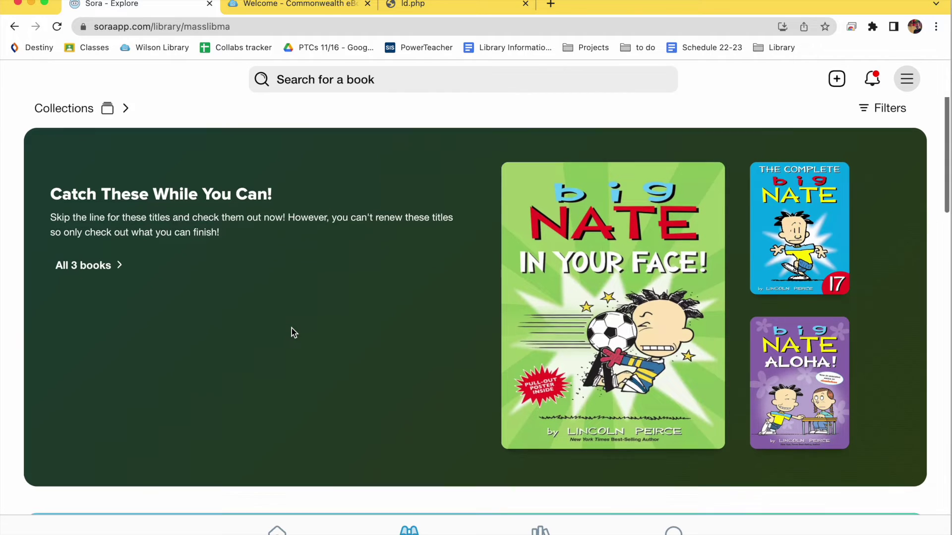
scroll(292, 333, up, 1)
scroll(291, 333, up, 1)
scroll(342, 223, up, 2)
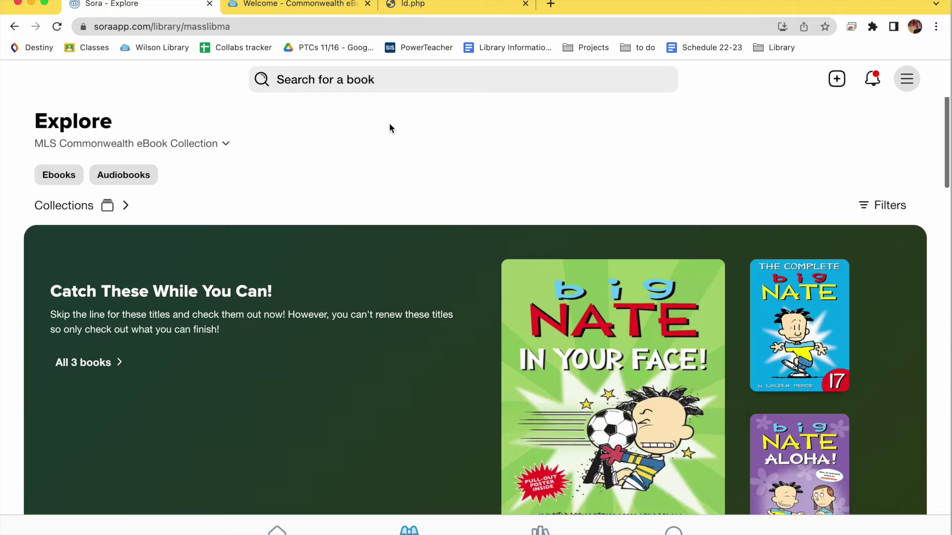
click(400, 87)
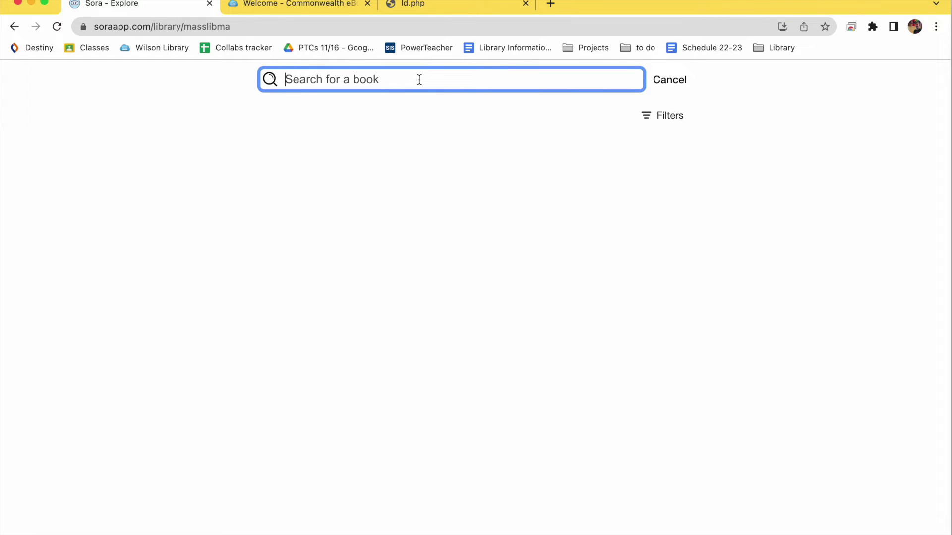
text(The Giver)
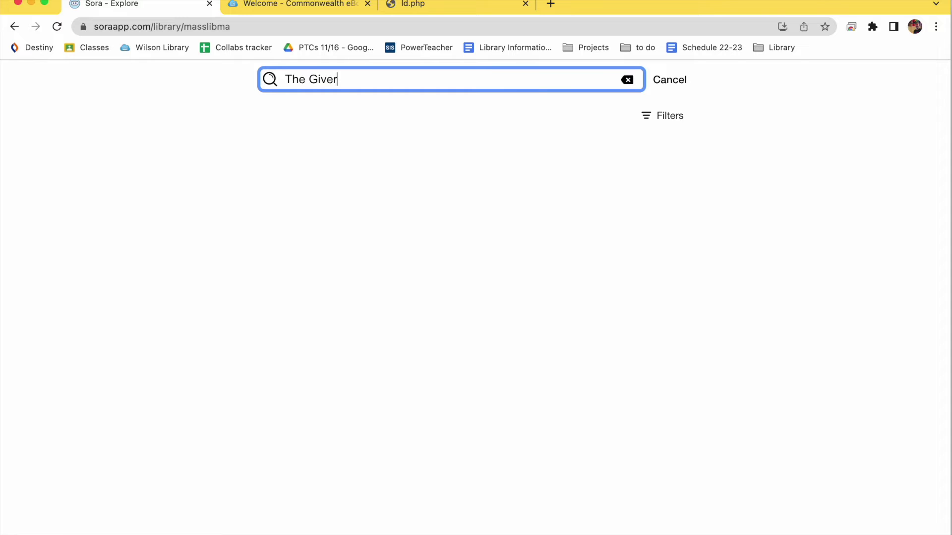
key(Return)
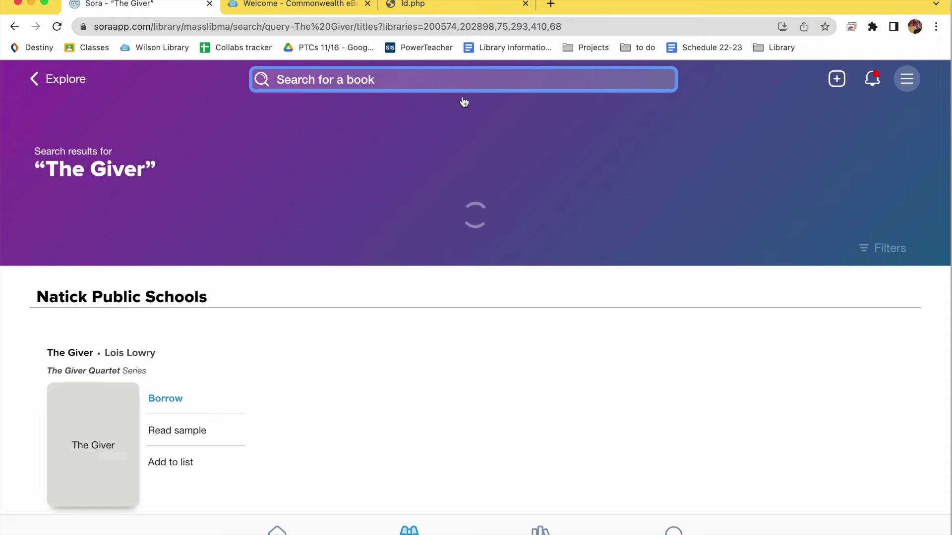
scroll(469, 170, down, 1)
scroll(470, 175, down, 2)
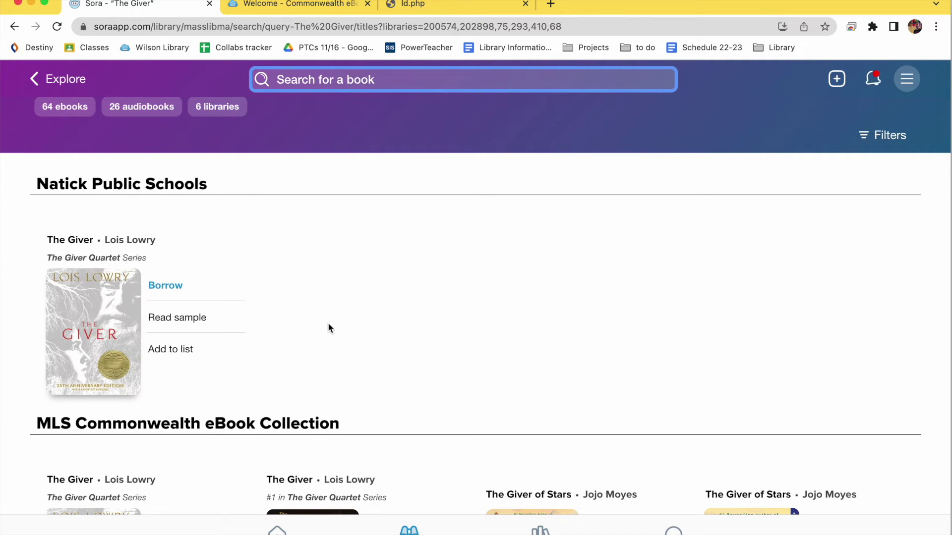
scroll(328, 322, down, 1)
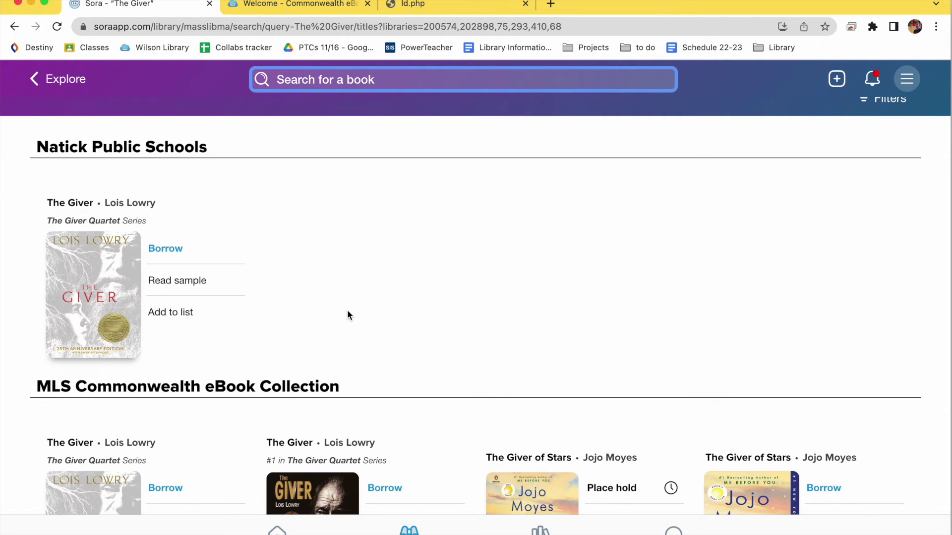
scroll(348, 312, down, 3)
scroll(348, 315, down, 2)
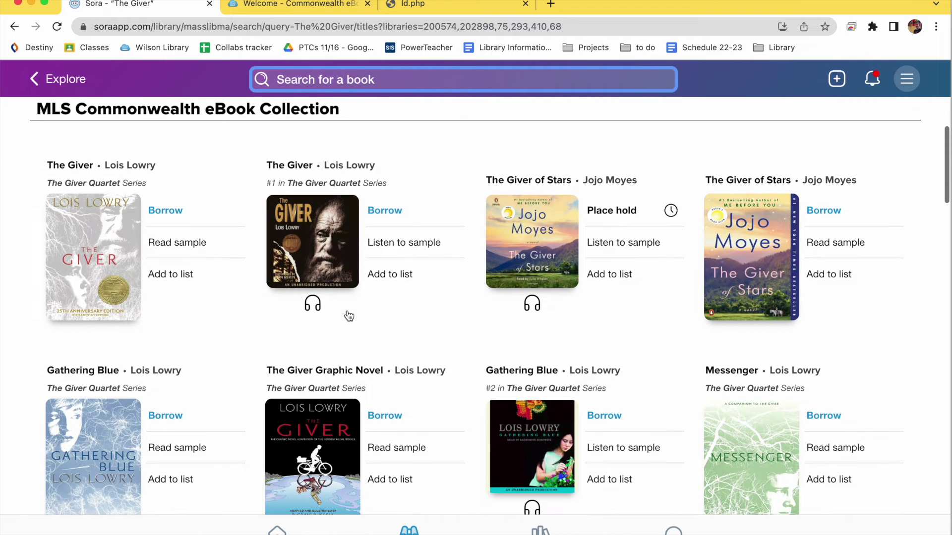
scroll(349, 317, down, 1)
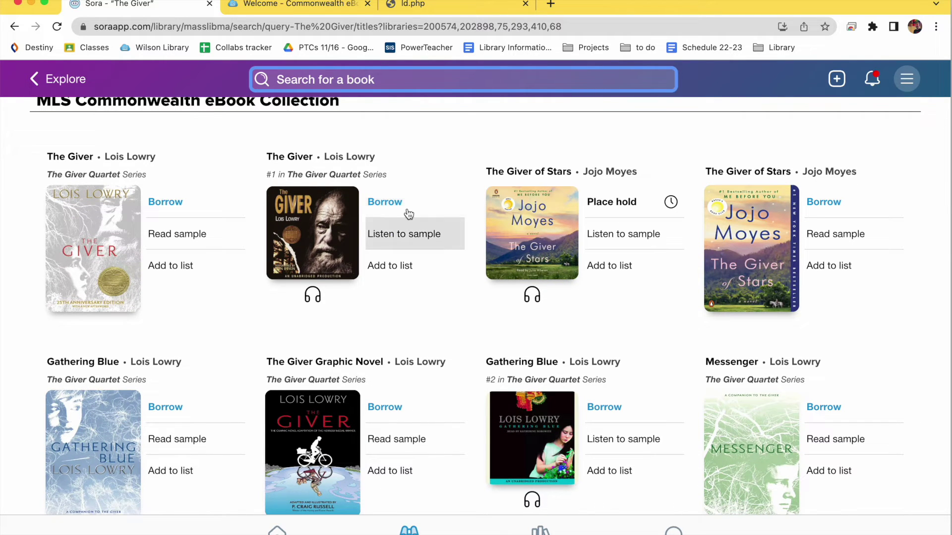
scroll(415, 249, up, 1)
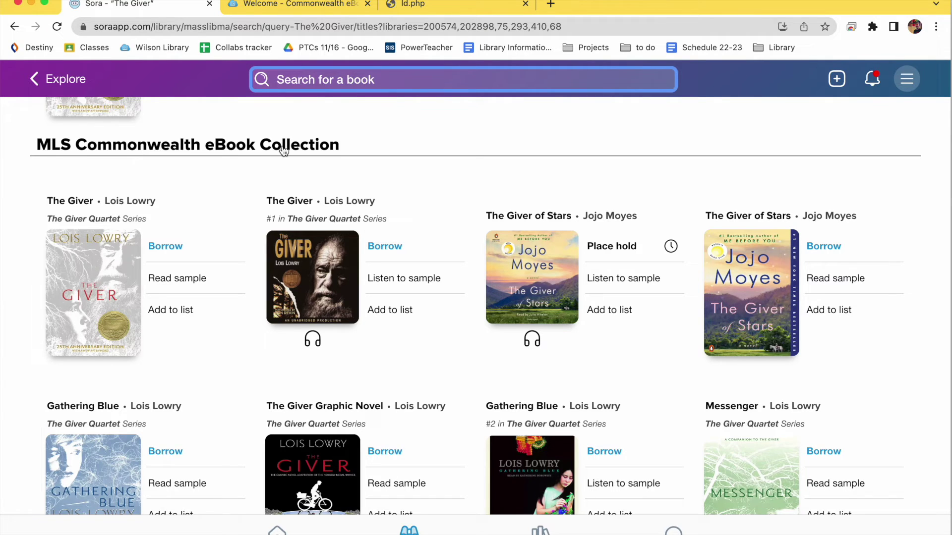
scroll(283, 150, up, 2)
scroll(218, 206, up, 2)
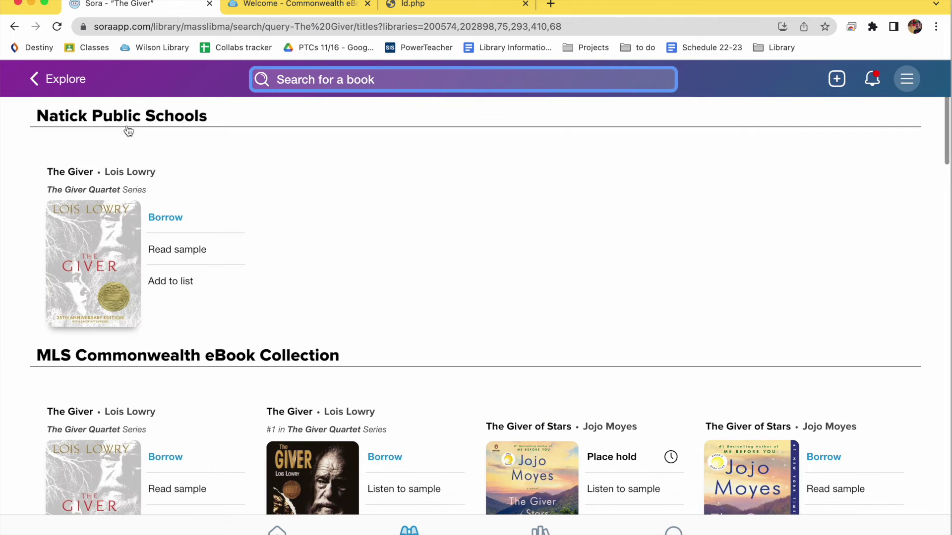
scroll(292, 196, up, 3)
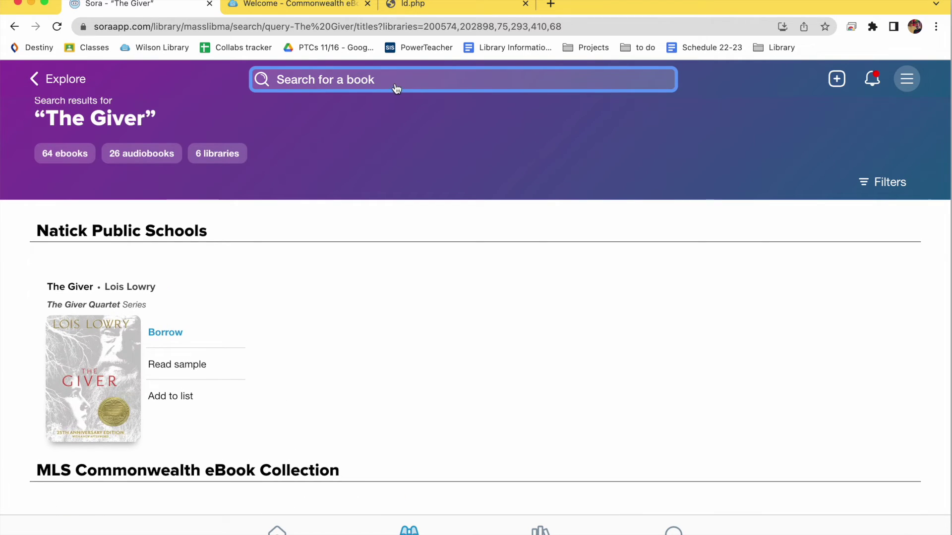
click(395, 90)
text(Kwame Alexander)
Search all linked libraries for 'Kwame Alexander', then bring up the ld.php lending policy PDF.
key(Return)
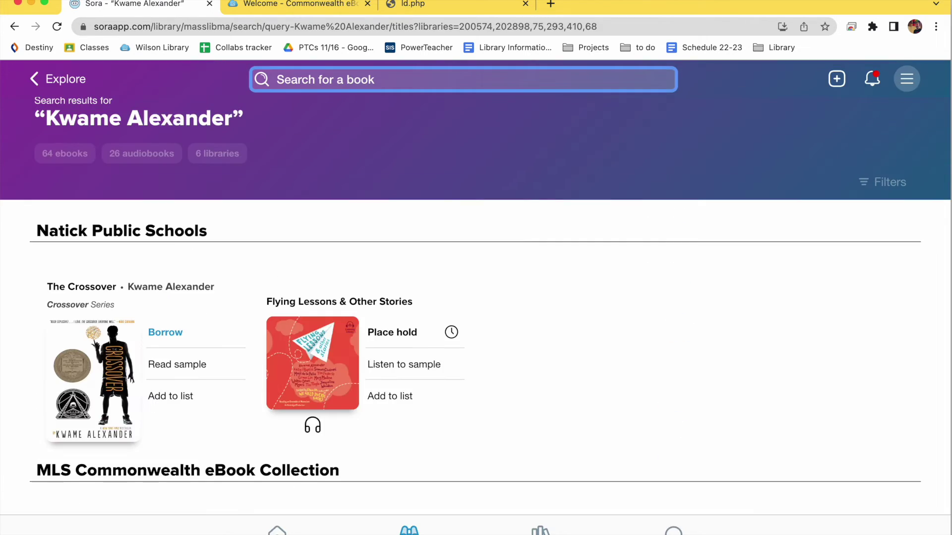
scroll(640, 295, down, 2)
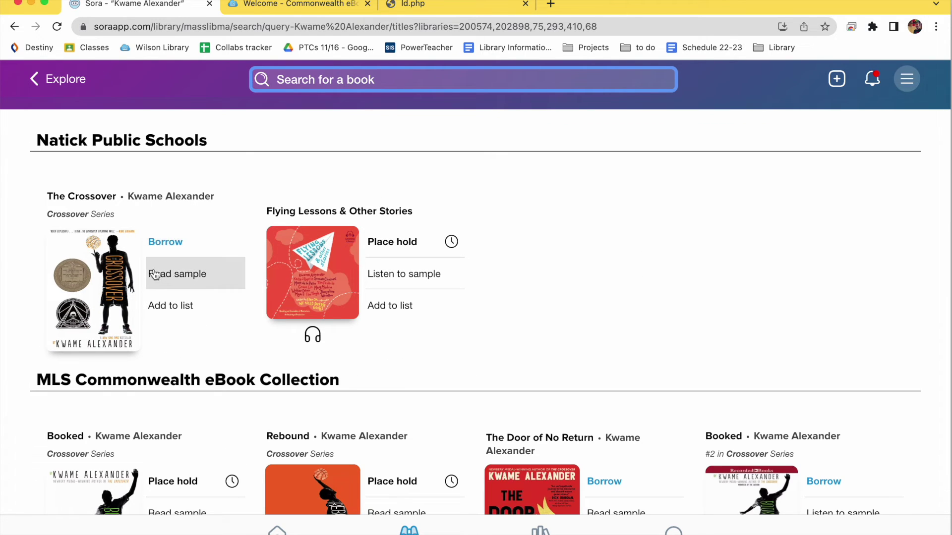
scroll(154, 275, down, 2)
scroll(154, 275, down, 1)
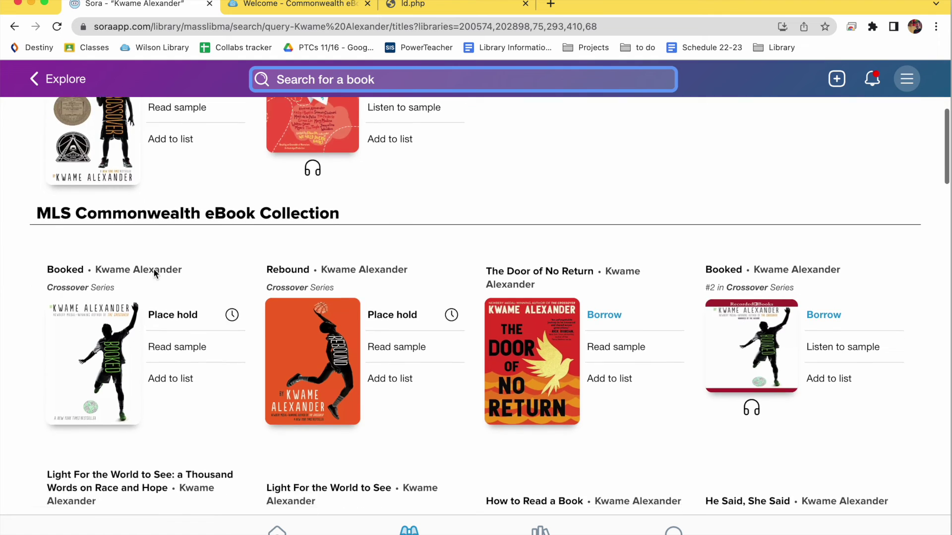
scroll(154, 274, down, 2)
scroll(155, 275, down, 1)
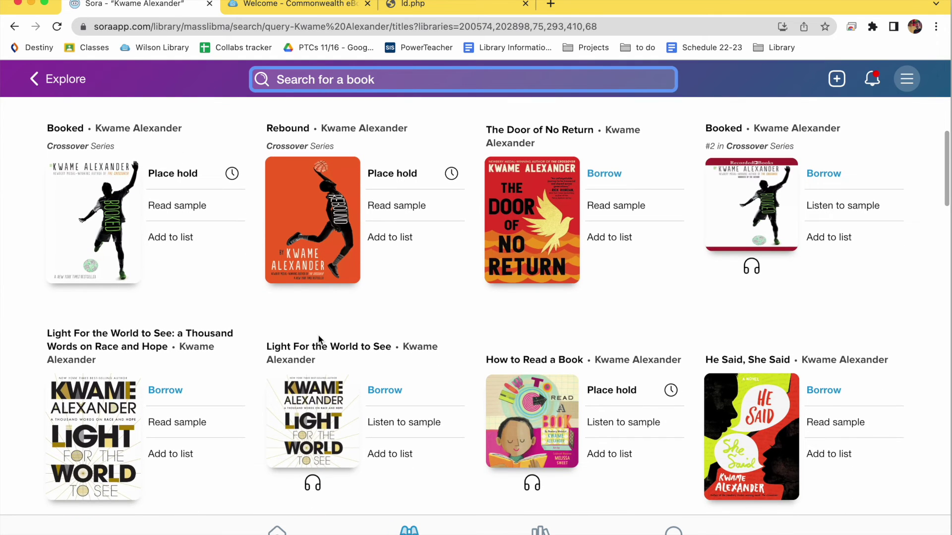
scroll(318, 335, down, 1)
scroll(403, 307, up, 1)
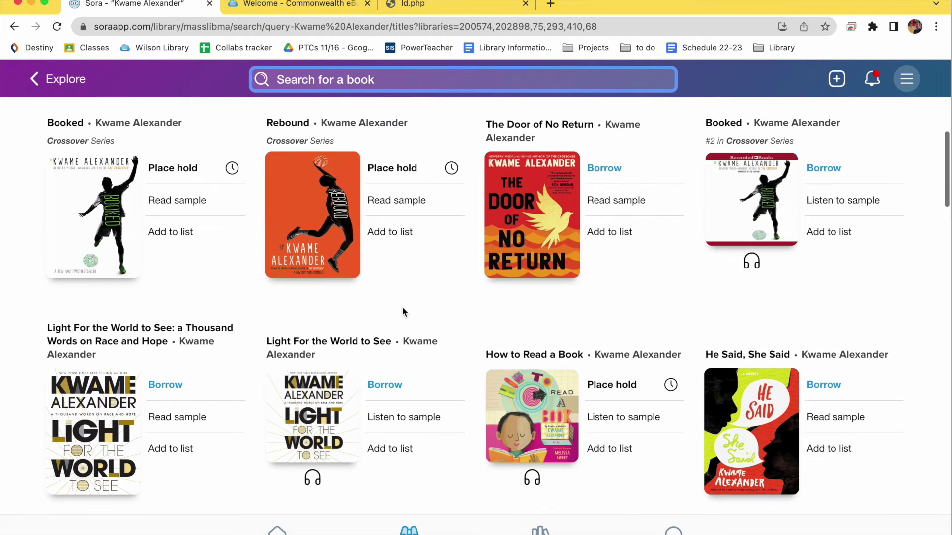
click(446, 7)
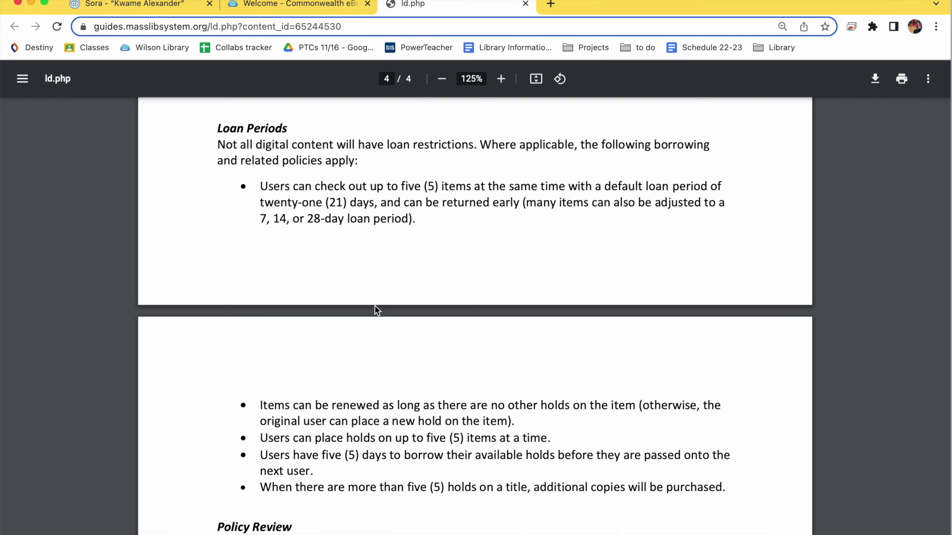
scroll(375, 310, down, 1)
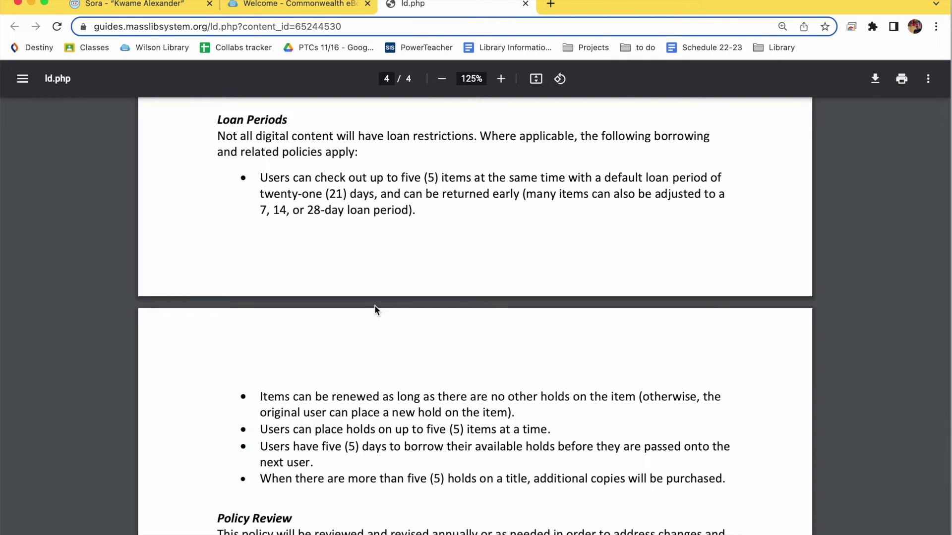
Read the Loan Periods section, highlighting and clearing the loan-restriction phrase, then go back to Sora.
drag(474, 136, 366, 137)
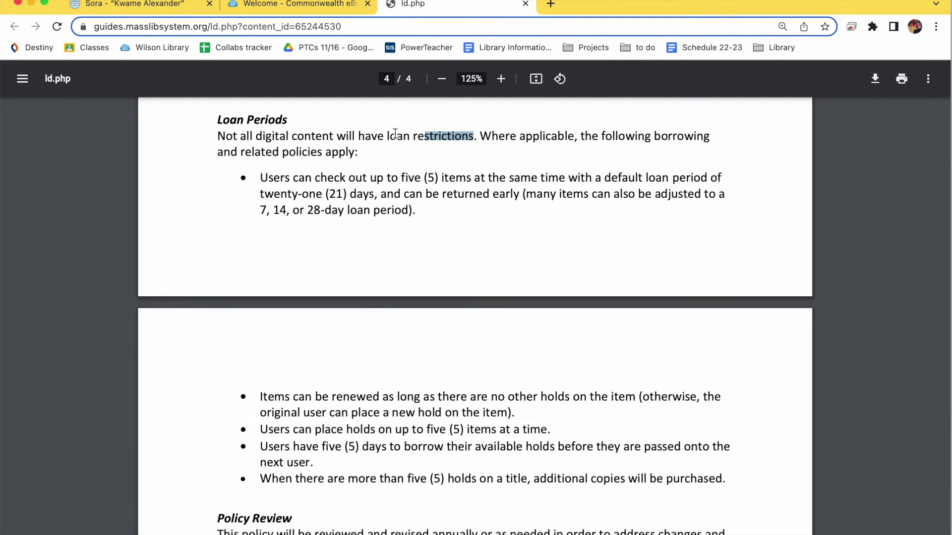
click(366, 136)
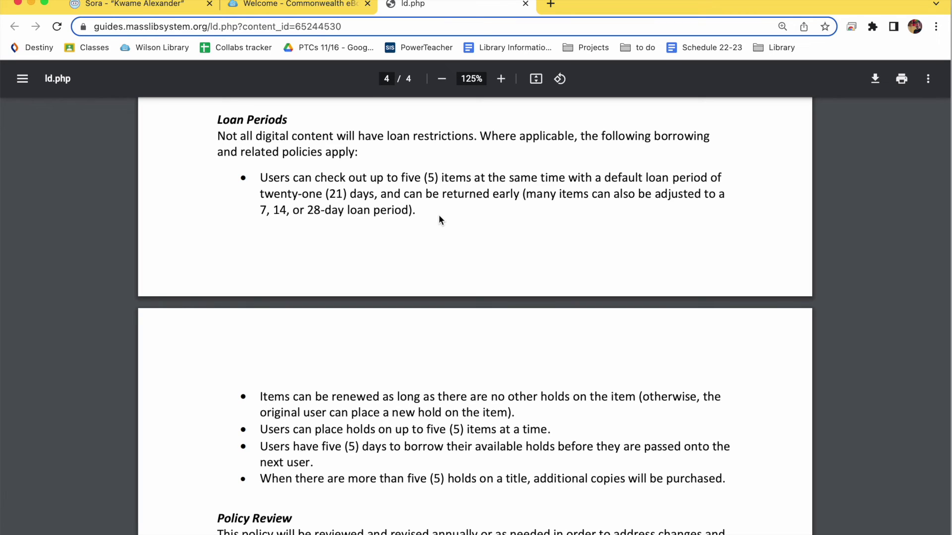
scroll(173, 232, up, 1)
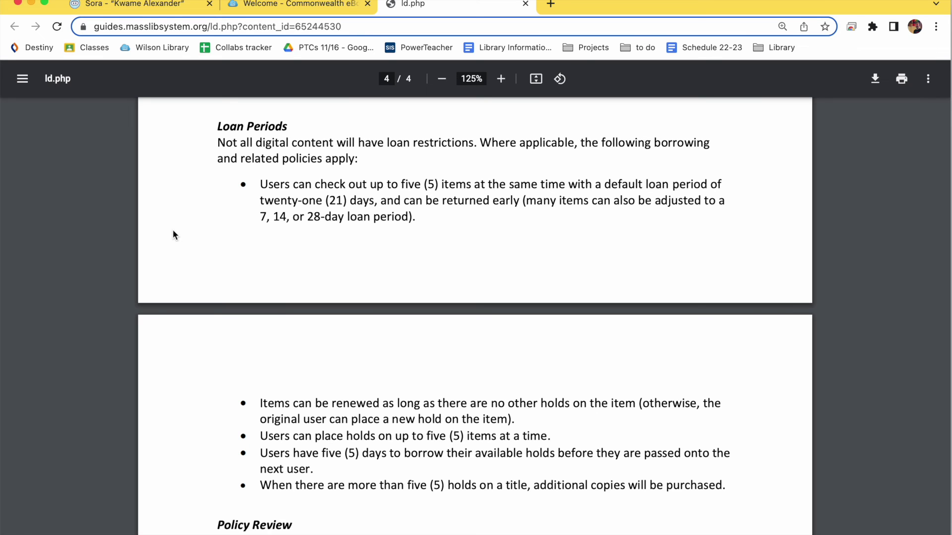
click(138, 4)
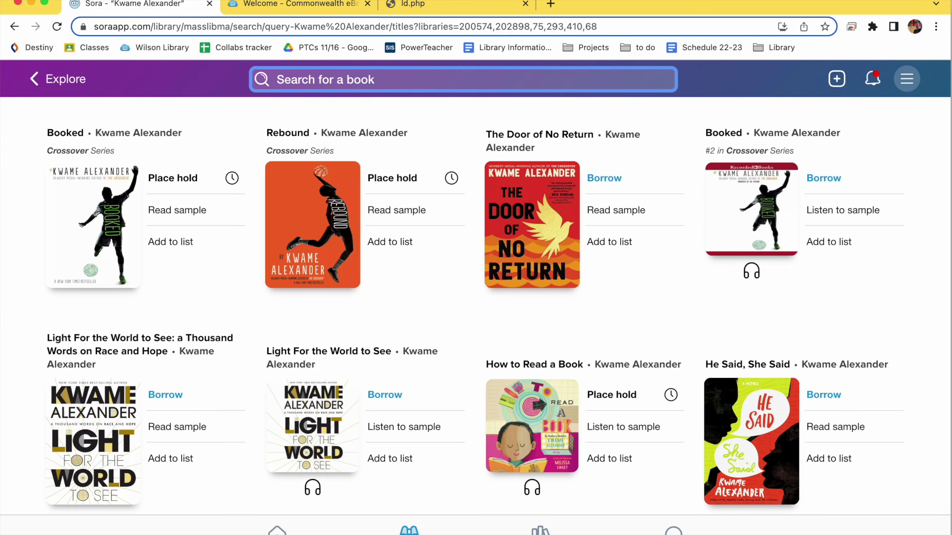
Open the Invisible Man audiobook from the Shelf, then bring up the Commonwealth eBook welcome guide.
click(540, 530)
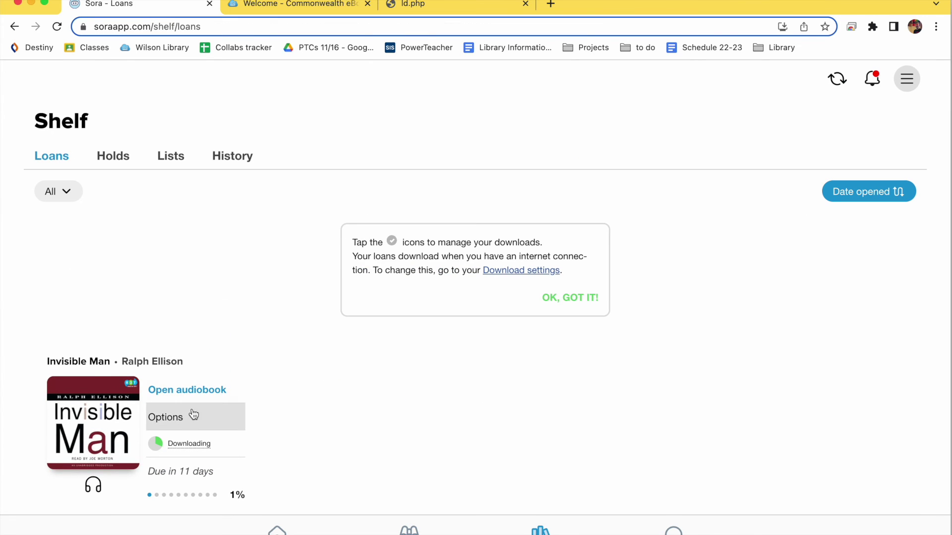
scroll(263, 335, down, 1)
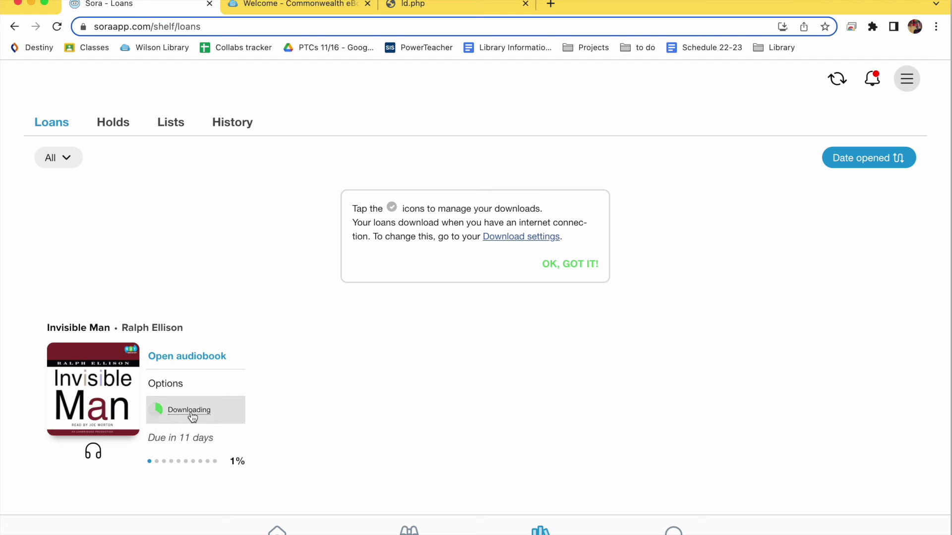
click(203, 357)
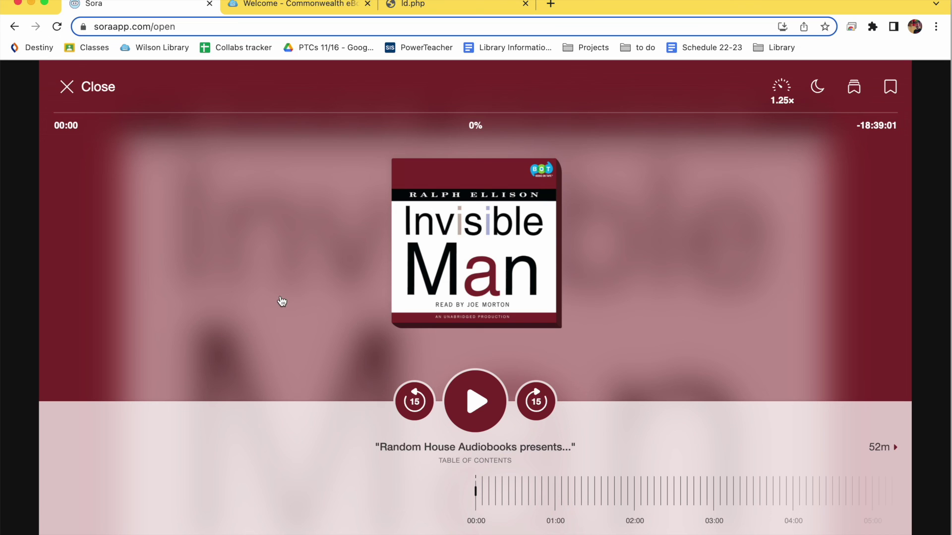
click(315, 7)
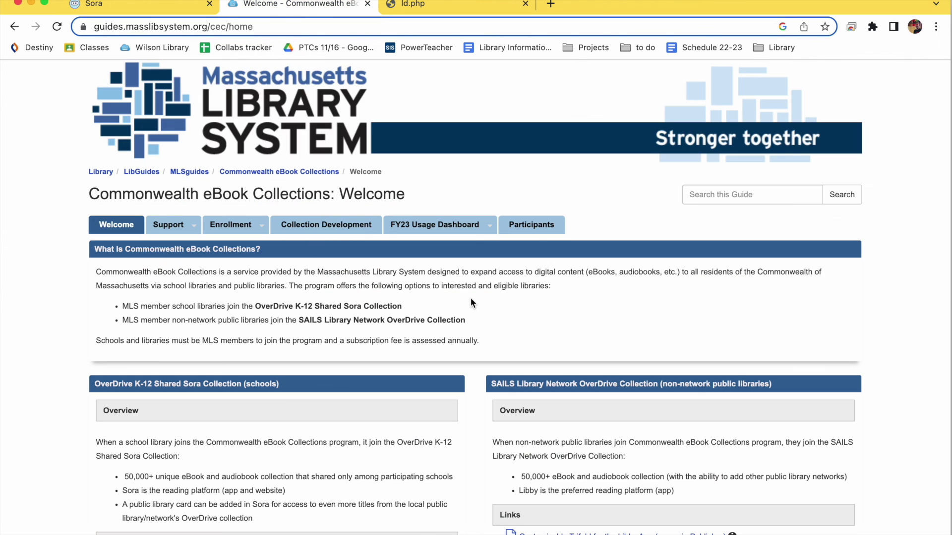
scroll(470, 302, down, 2)
scroll(471, 301, down, 2)
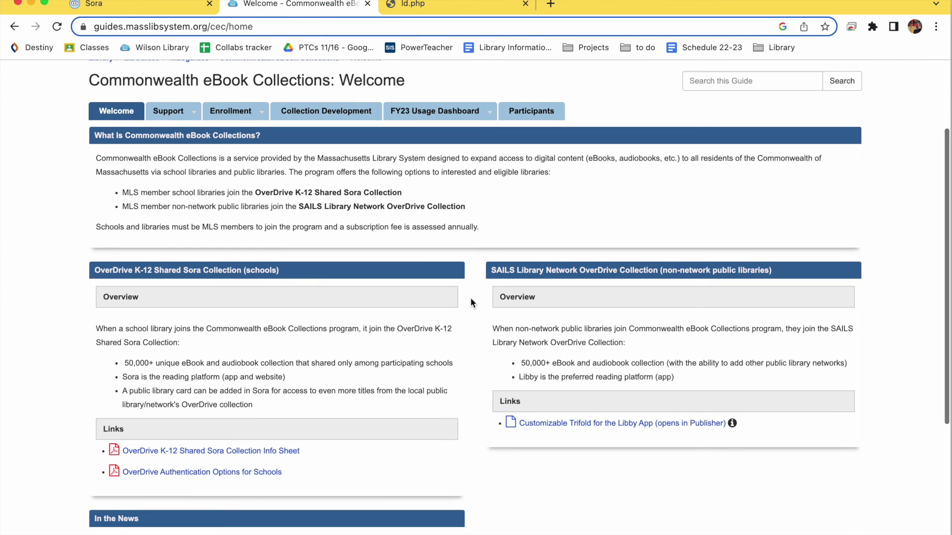